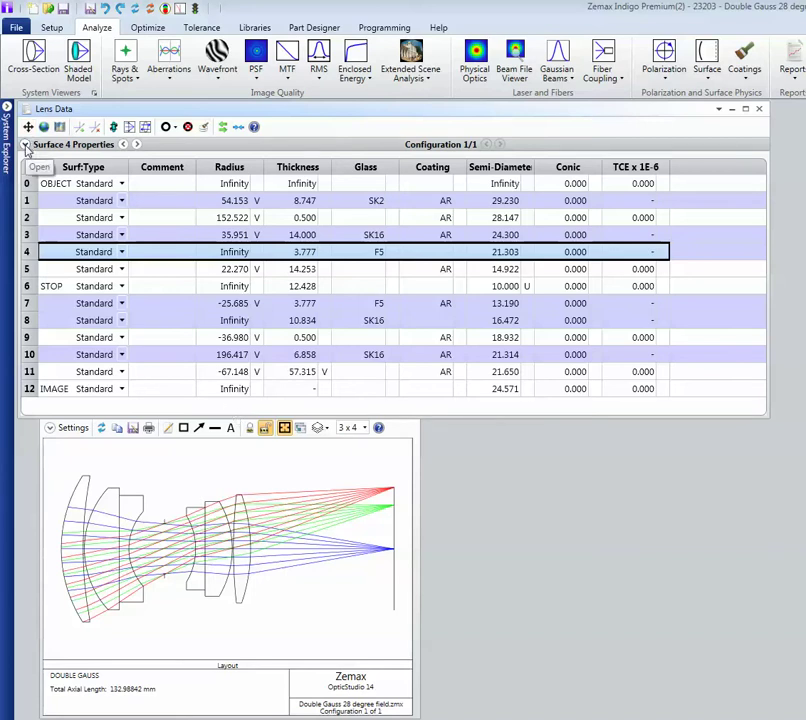
left_click(25, 145)
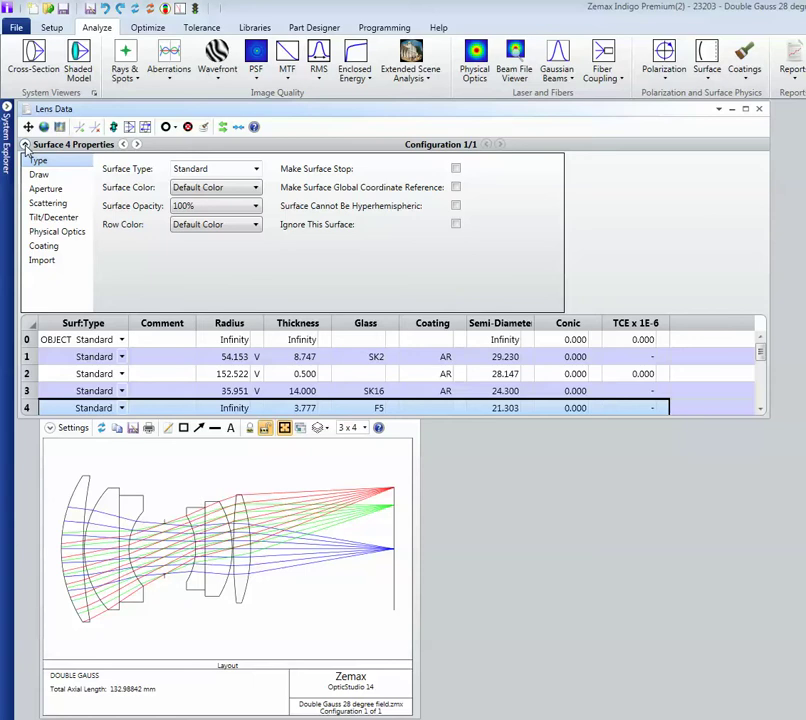
left_click(25, 145)
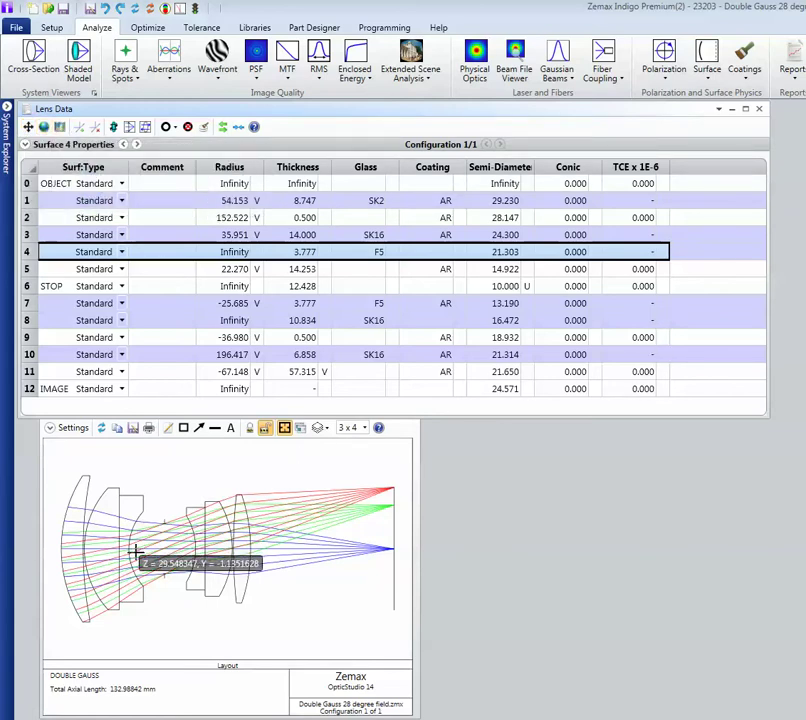
left_click(162, 484)
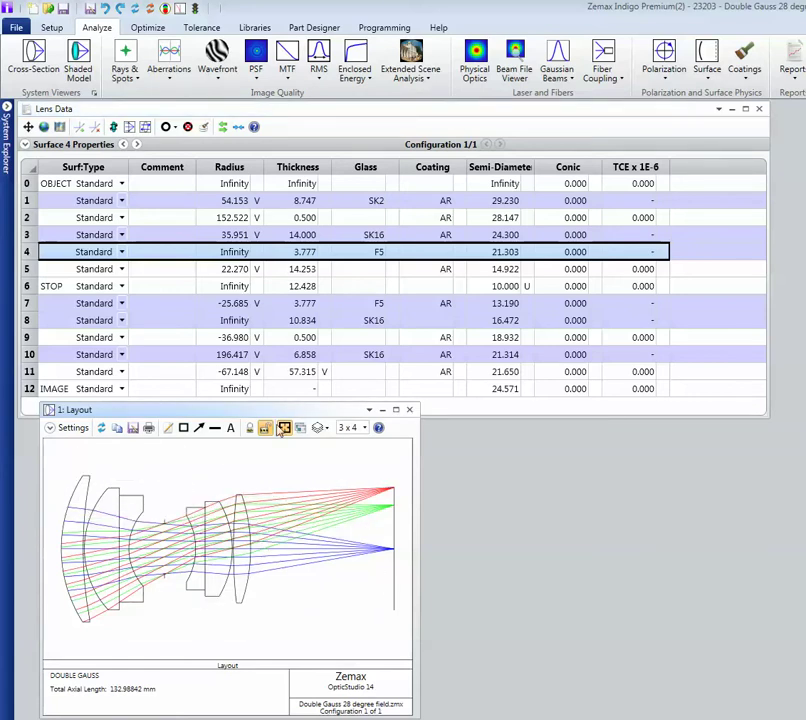
left_click(307, 201)
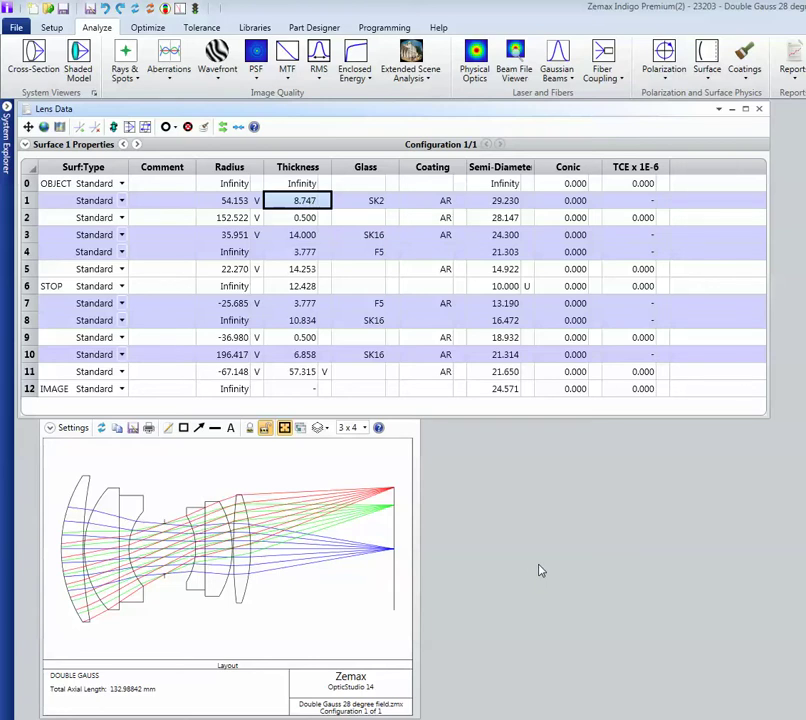
Enter 20 as surface 1's thickness and widen the Semi-Diameter column to show its full heading
type("20")
key("Return")
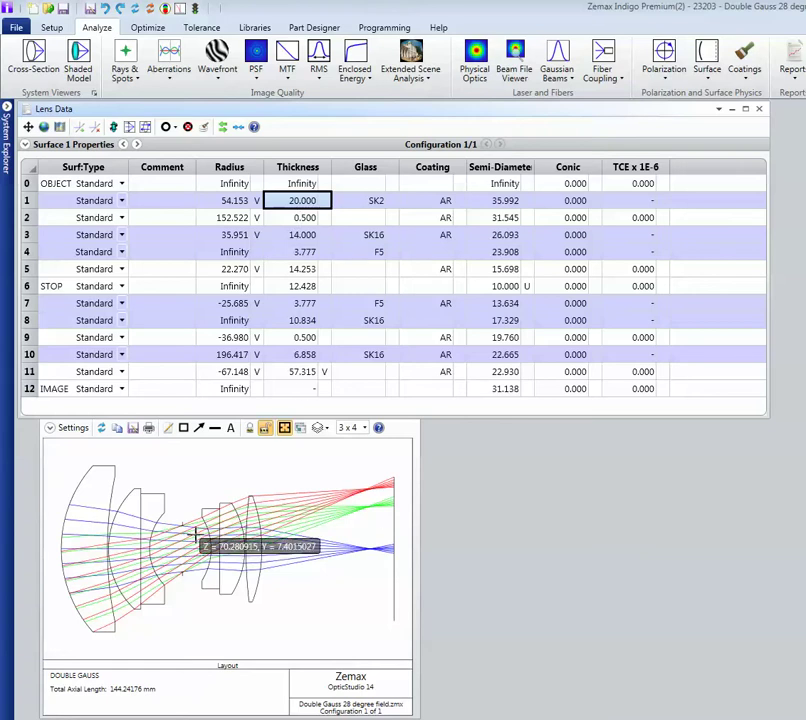
left_click(226, 201)
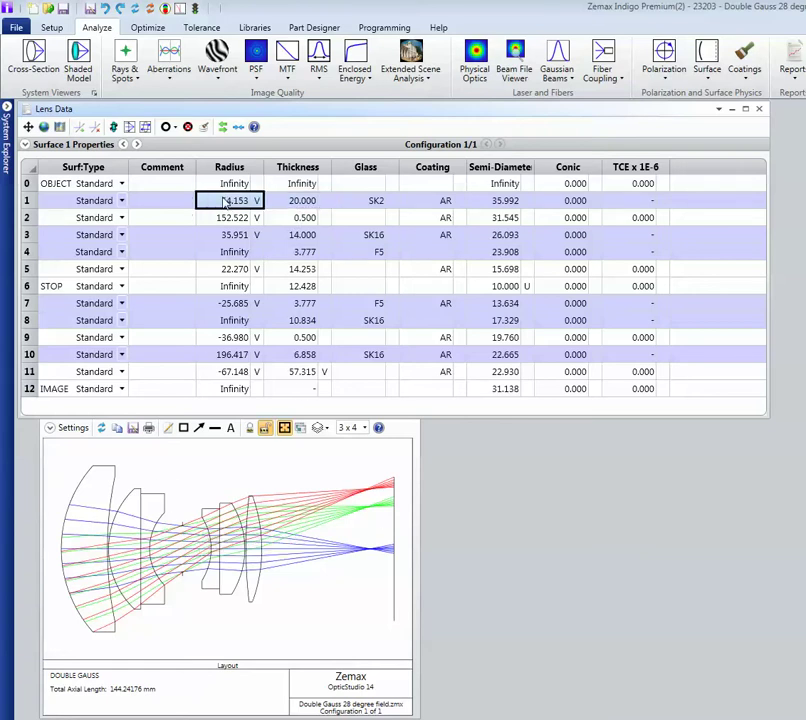
left_click(300, 201)
left_click(362, 204)
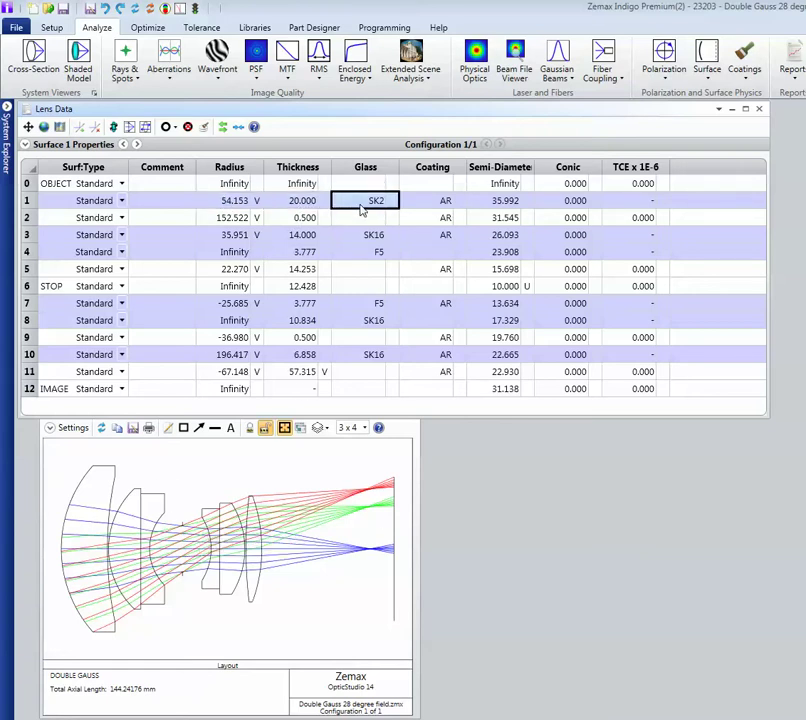
left_click(431, 204)
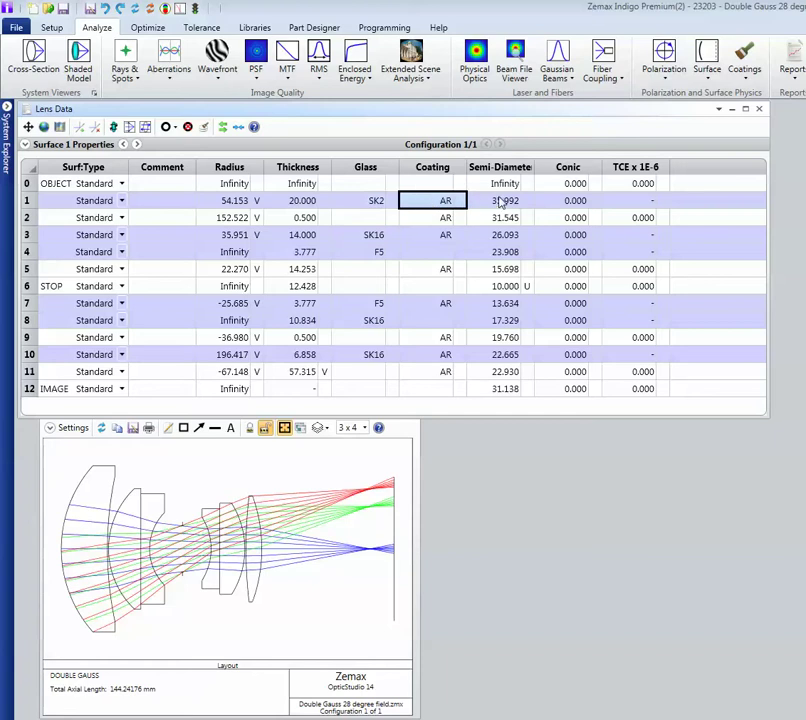
left_click(500, 208)
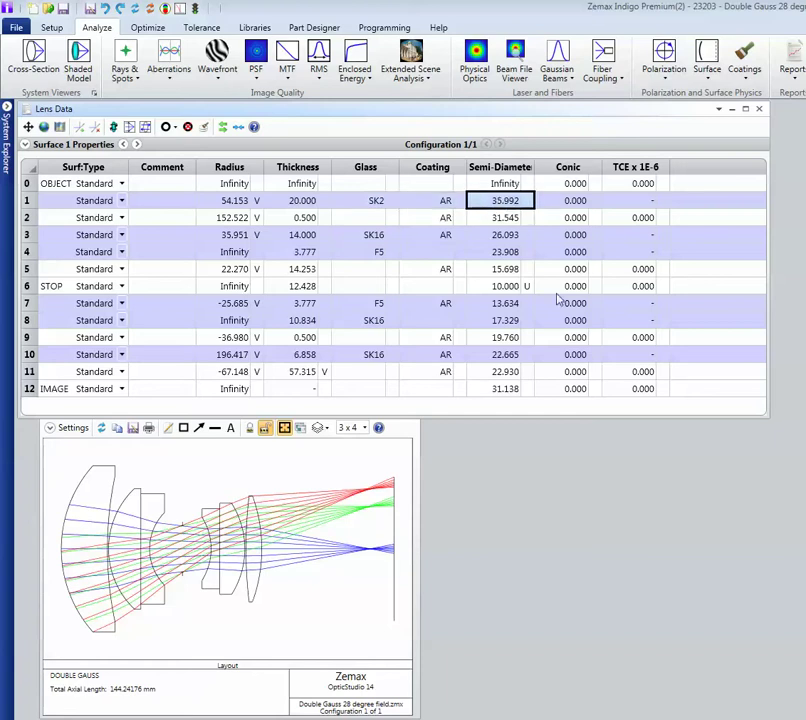
left_click(532, 167)
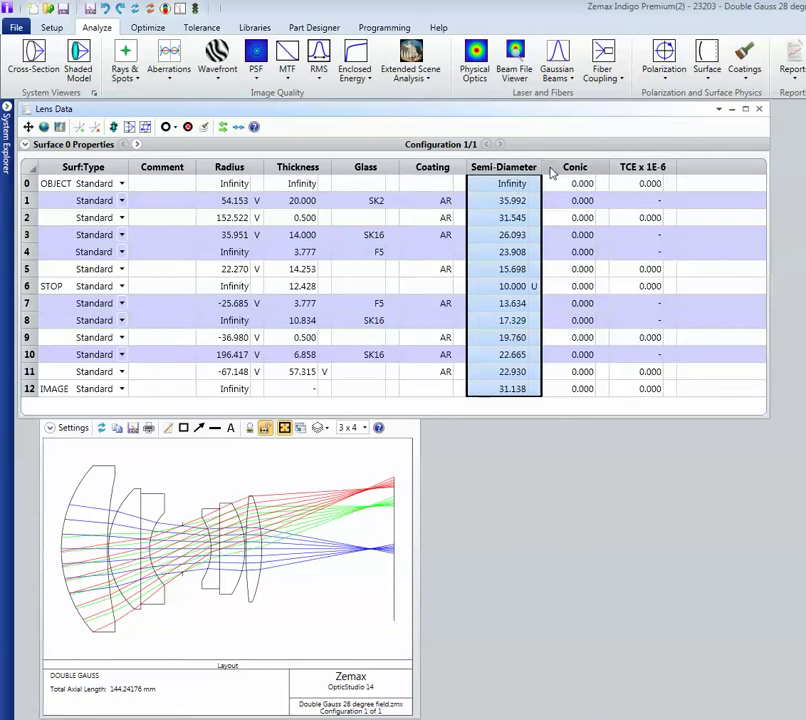
left_click_drag(573, 167, 306, 167)
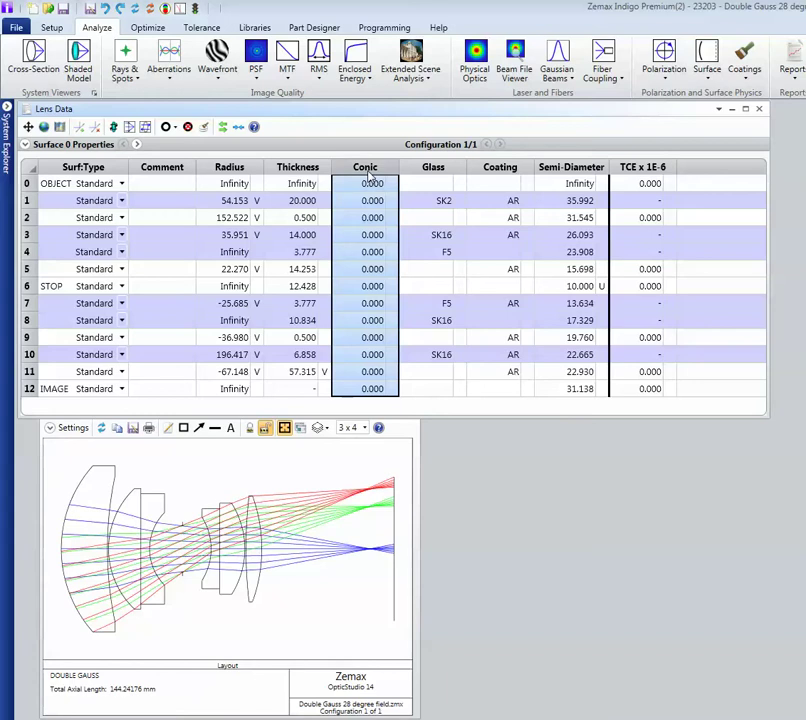
left_click_drag(370, 170, 272, 172)
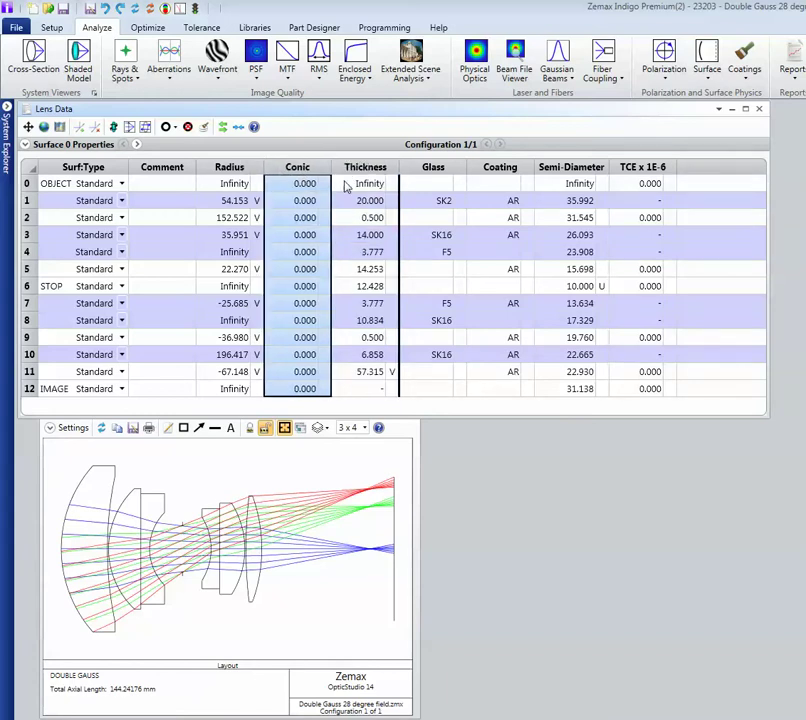
left_click(237, 128)
left_click(224, 129)
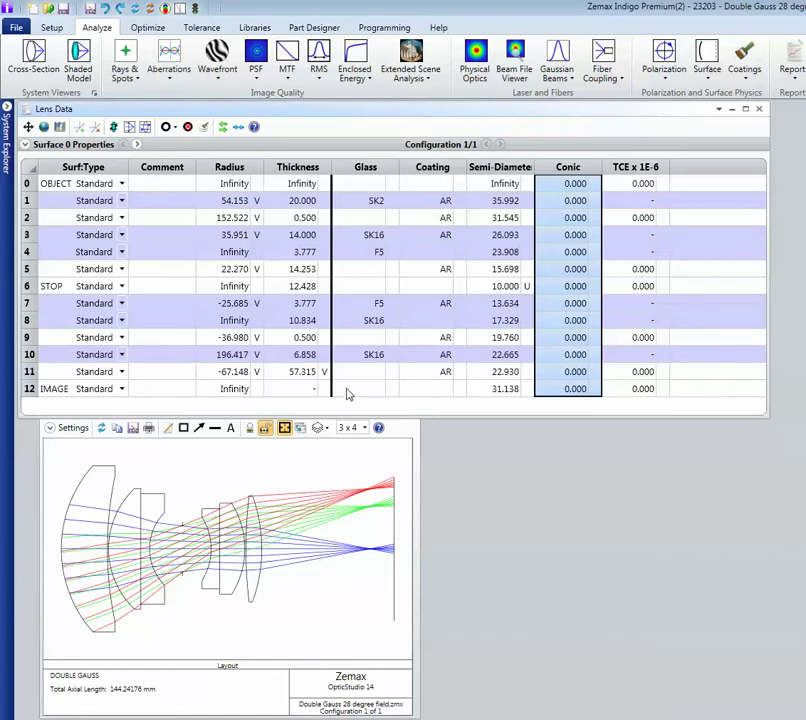
left_click(348, 390)
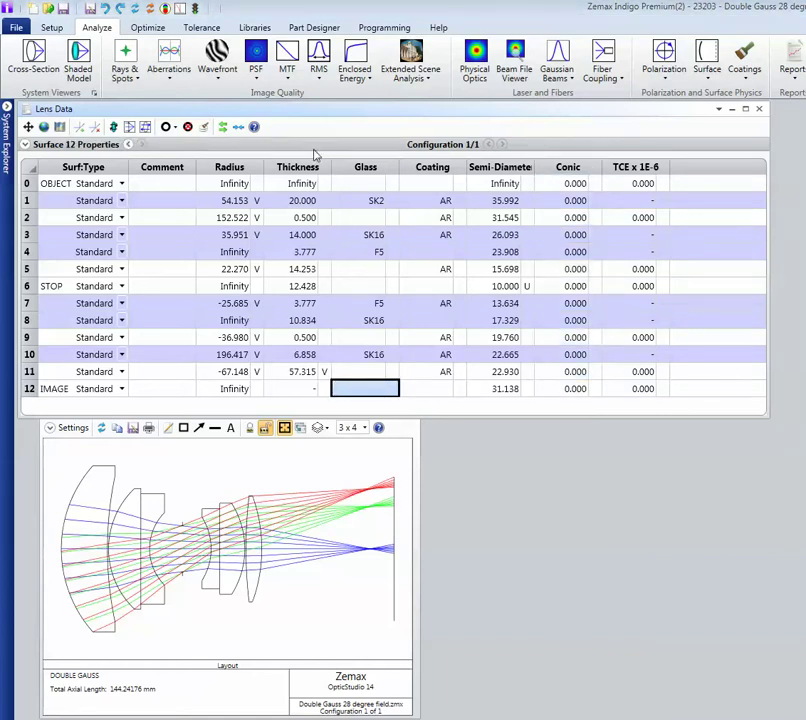
Give surface 4's row the Color 4 shade through its surface properties
left_click(26, 145)
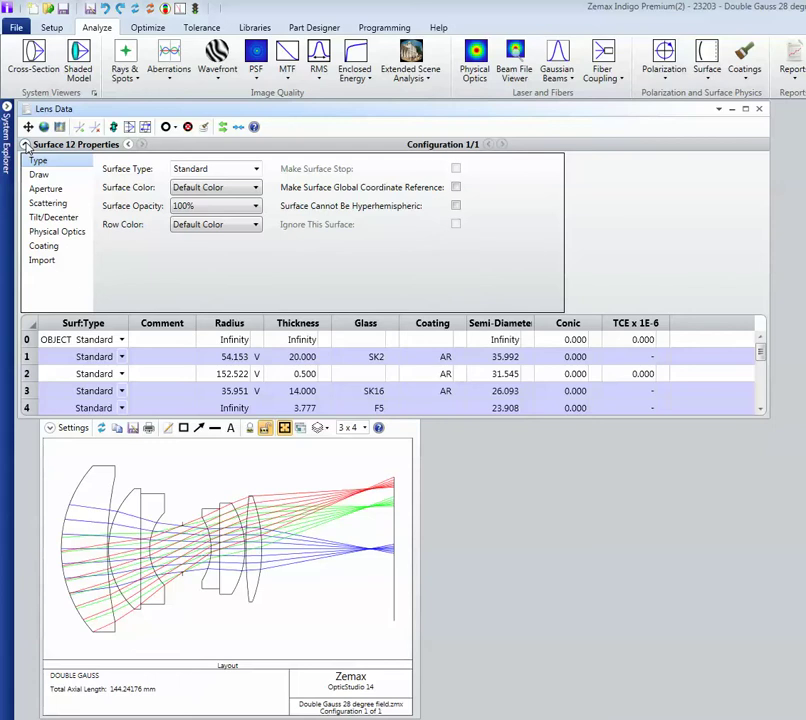
left_click(25, 145)
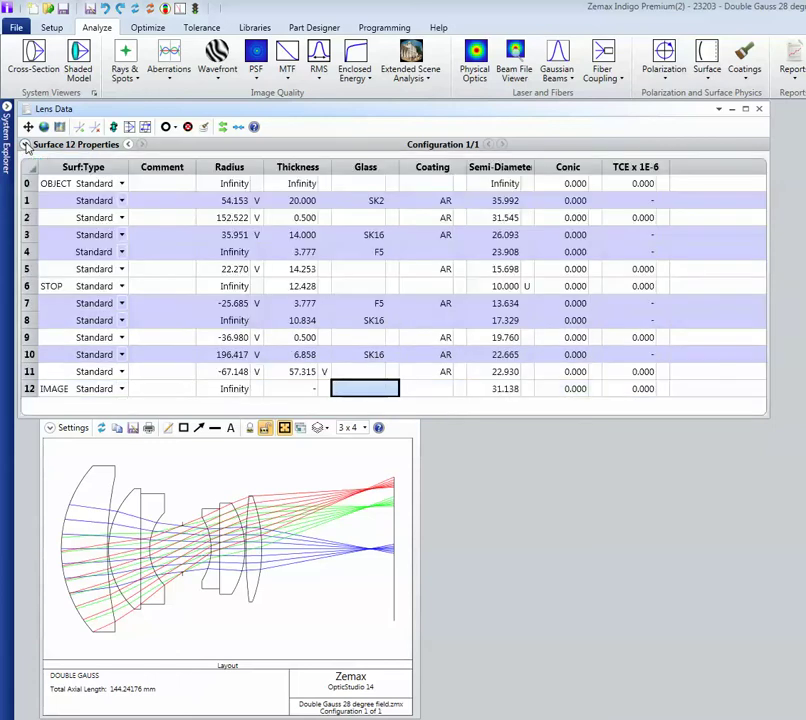
left_click(28, 252)
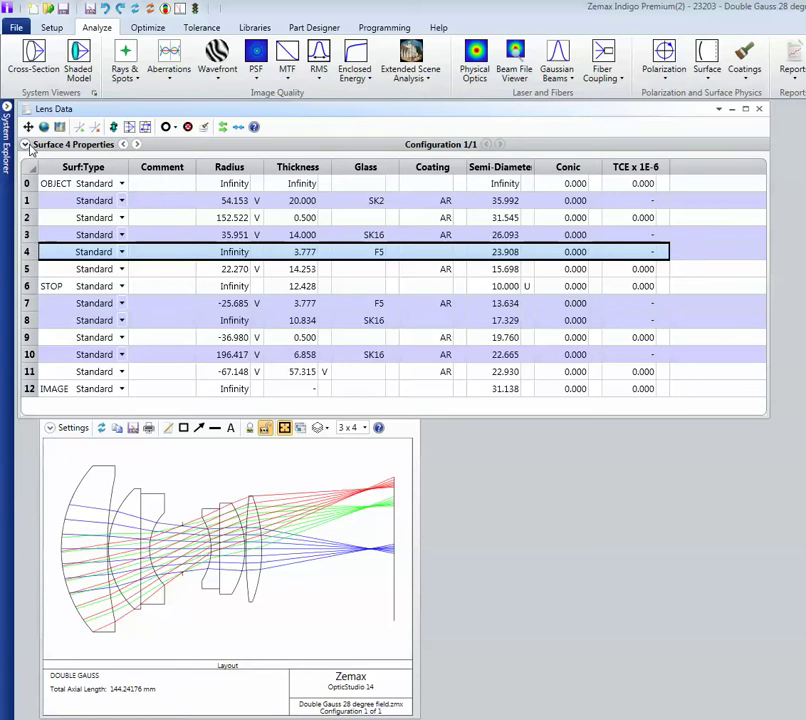
left_click(25, 145)
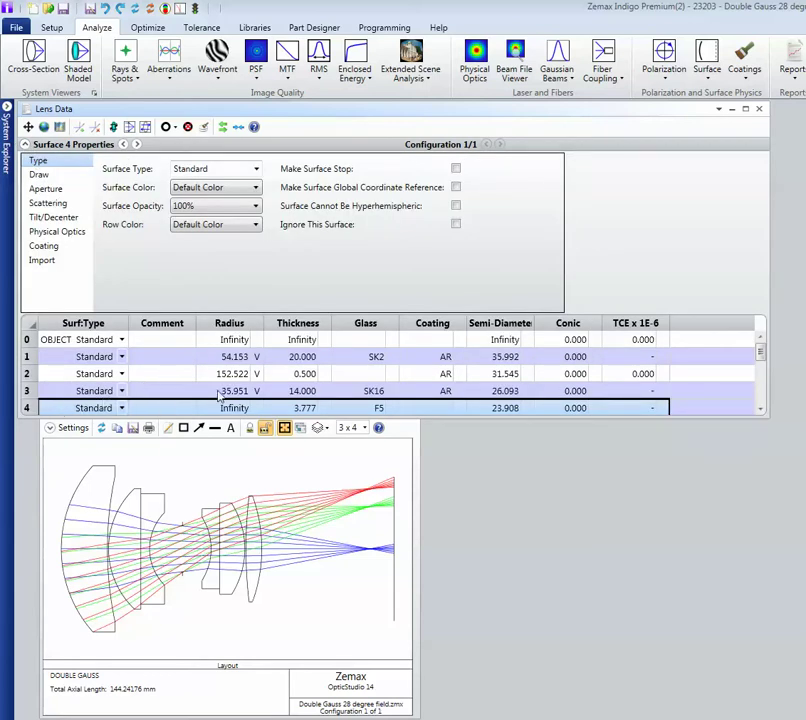
scroll(198, 405, "down", 1)
left_click(256, 229)
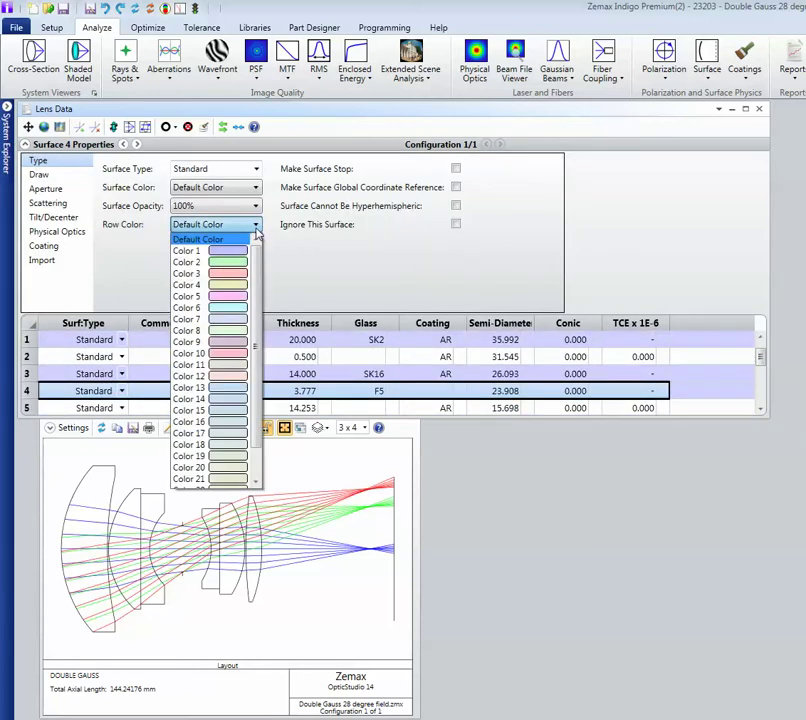
left_click(235, 288)
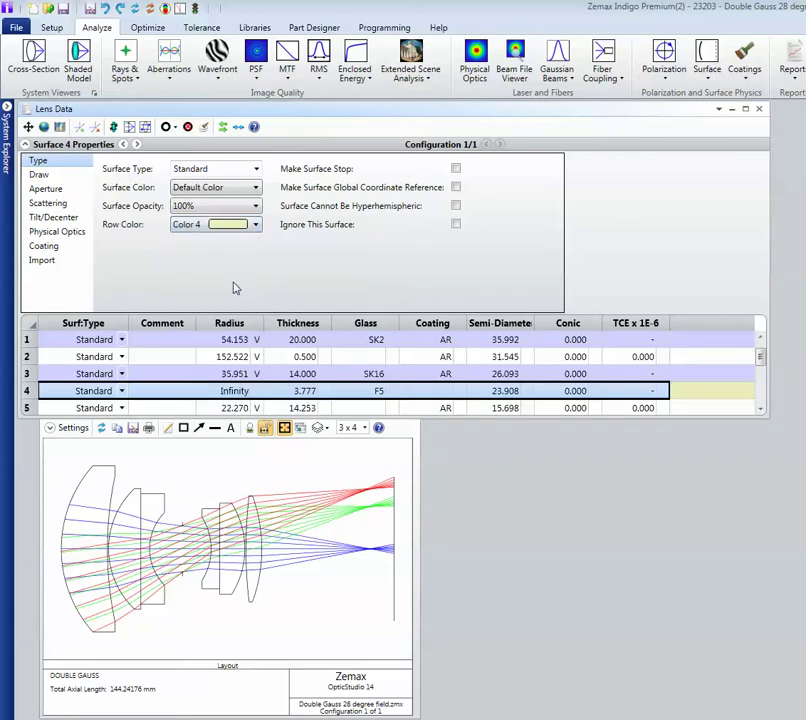
Browse surface 3's Draw, Aperture, Scattering, Tilt/Decenter and Physical Optics settings, then hide the panel
key("Up")
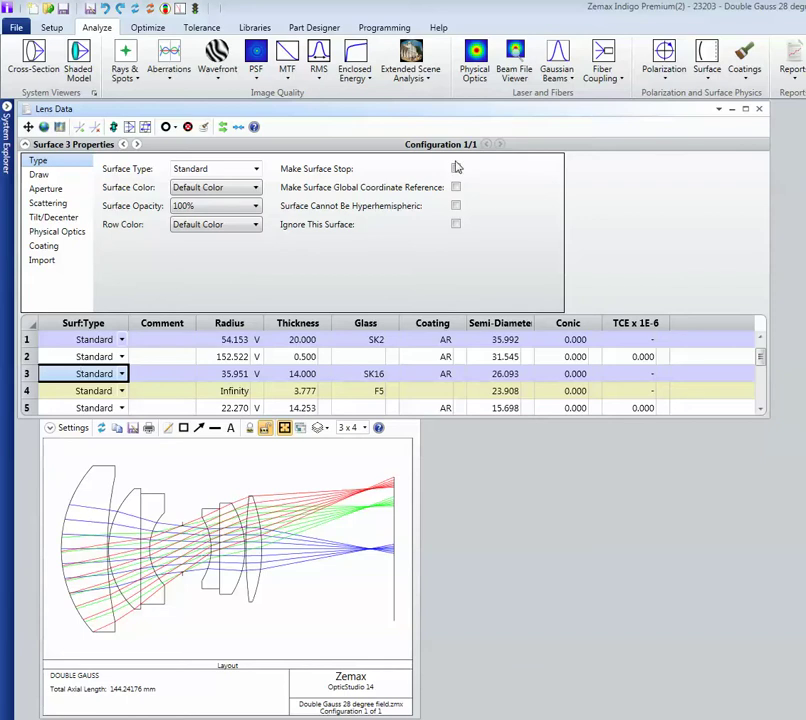
left_click(42, 177)
left_click(43, 189)
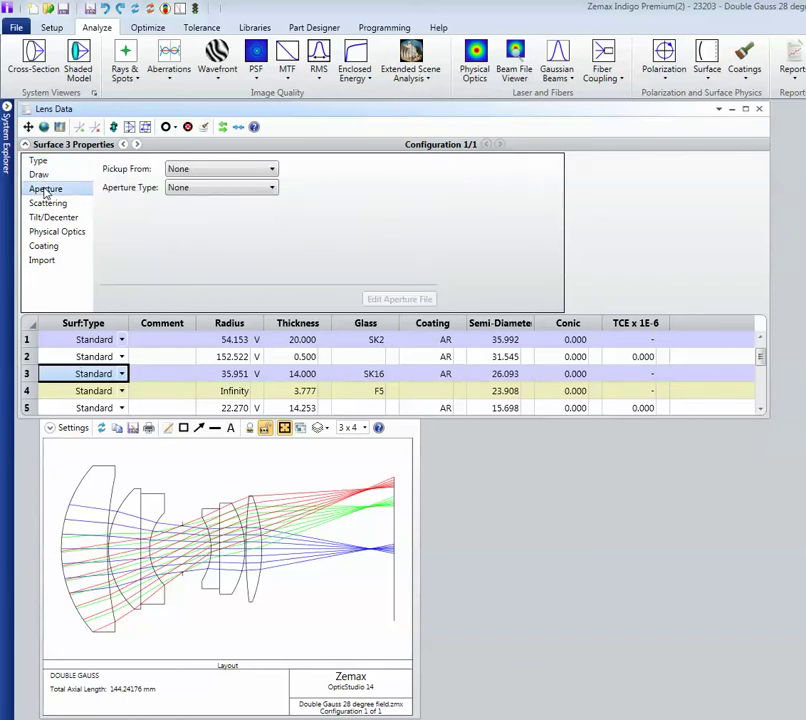
left_click(47, 203)
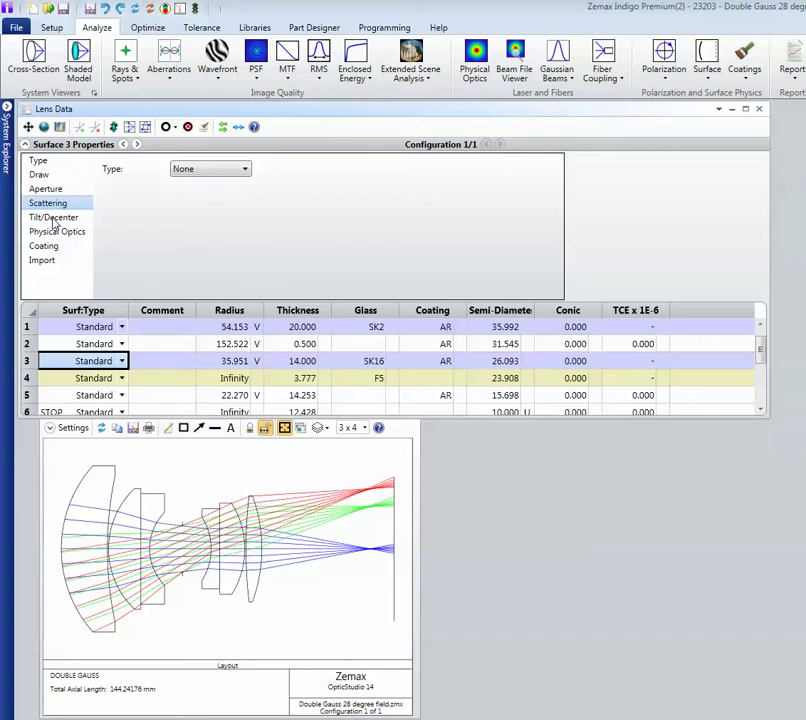
left_click(55, 218)
left_click(54, 232)
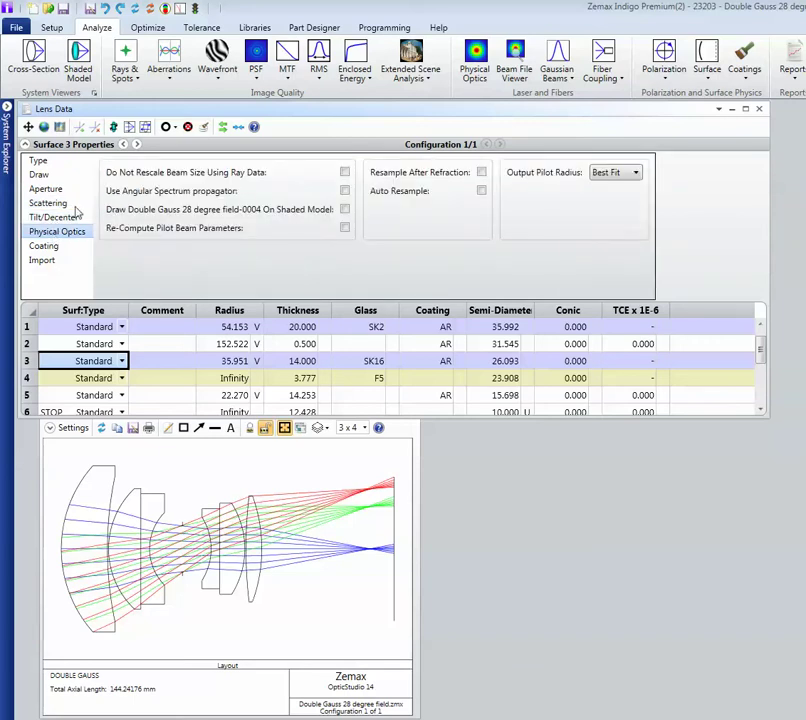
left_click(25, 145)
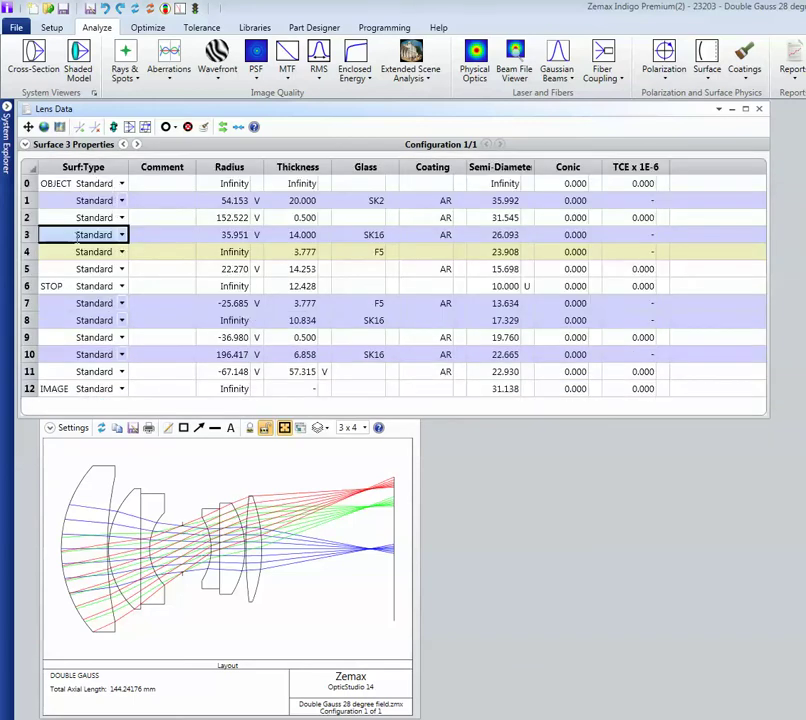
Change surface 3's type to Biconic and widen the editor to reveal X Radius and X Conic
left_click_drag(111, 234, 77, 234)
left_click(121, 234)
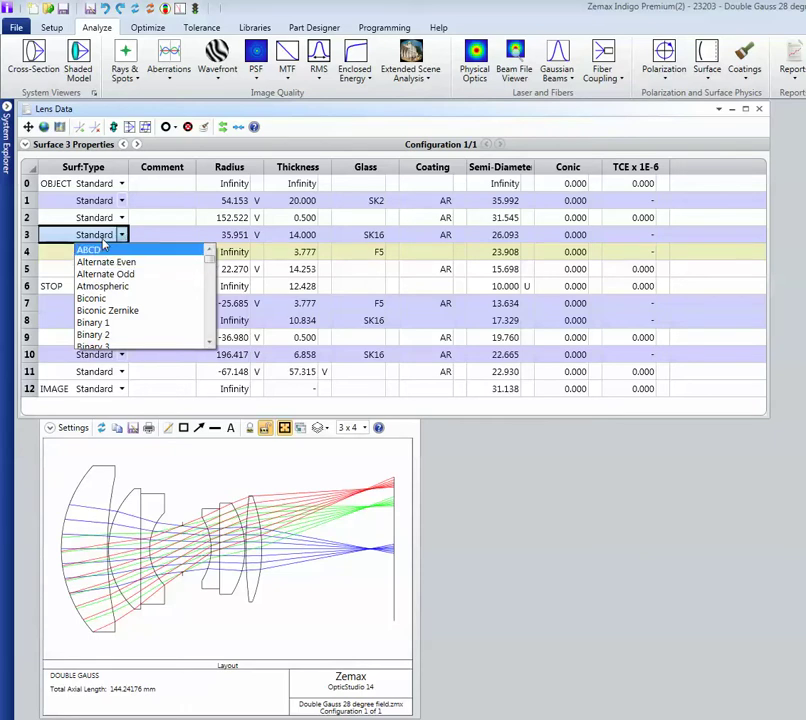
left_click(59, 234)
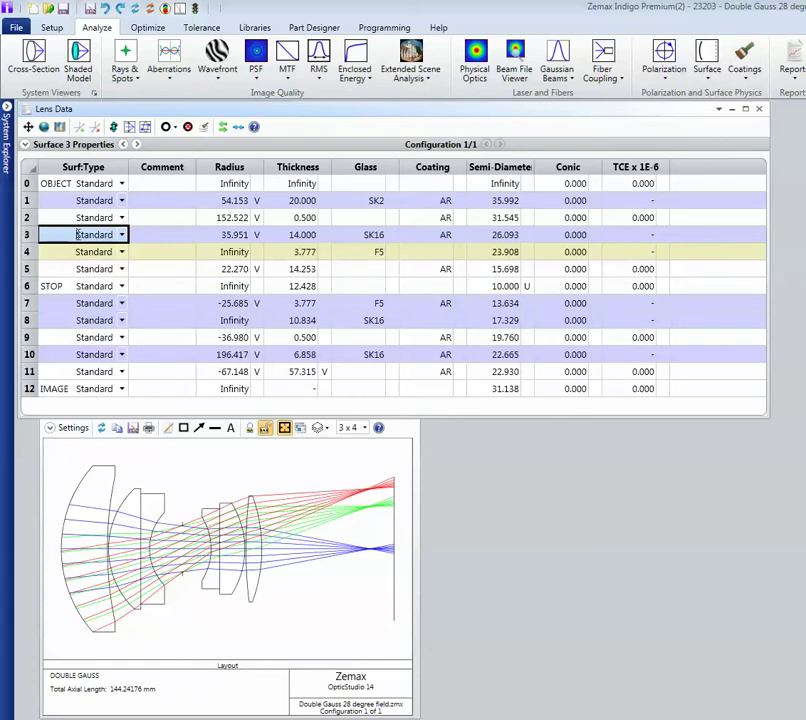
left_click(116, 234)
key("BackSpace")
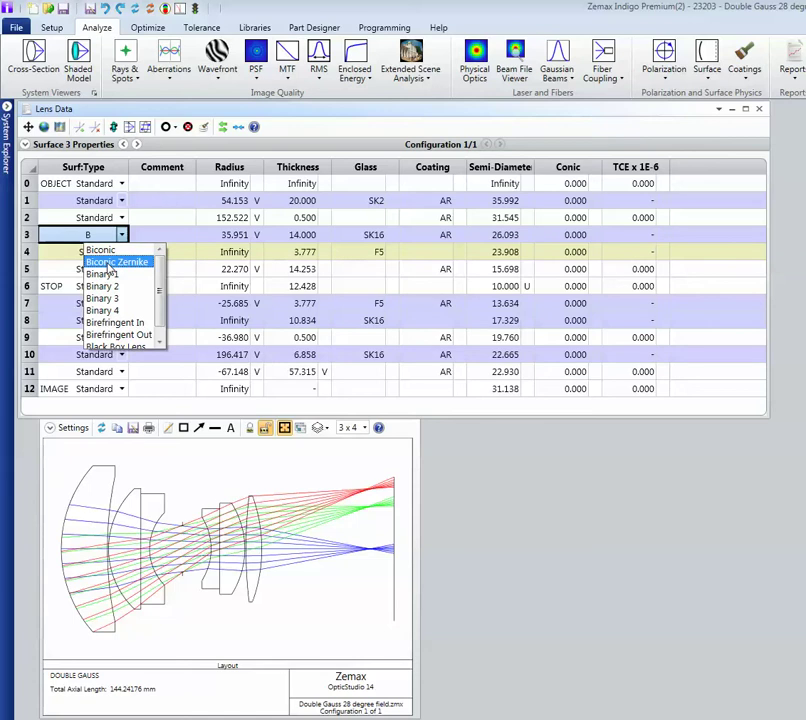
left_click(98, 234)
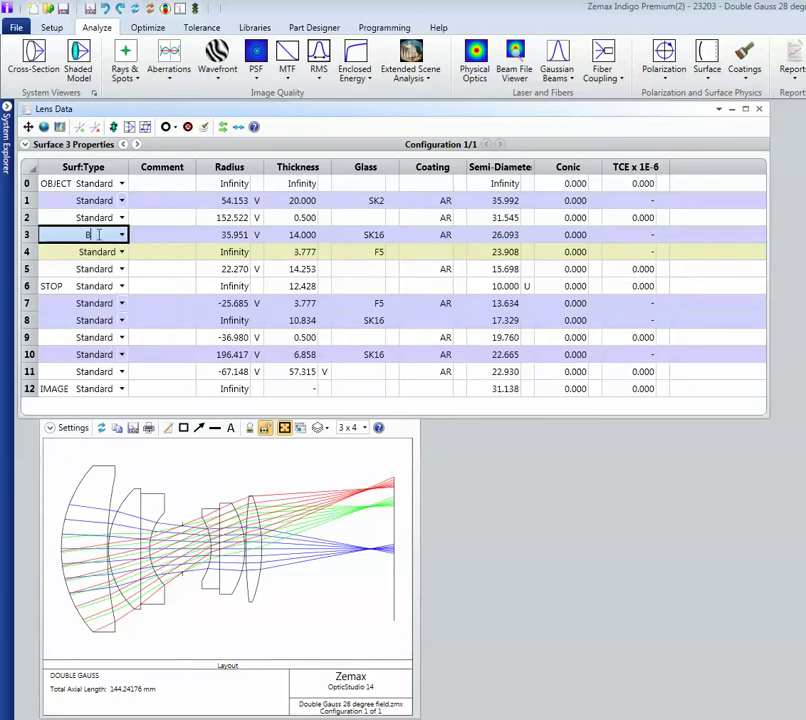
type("i")
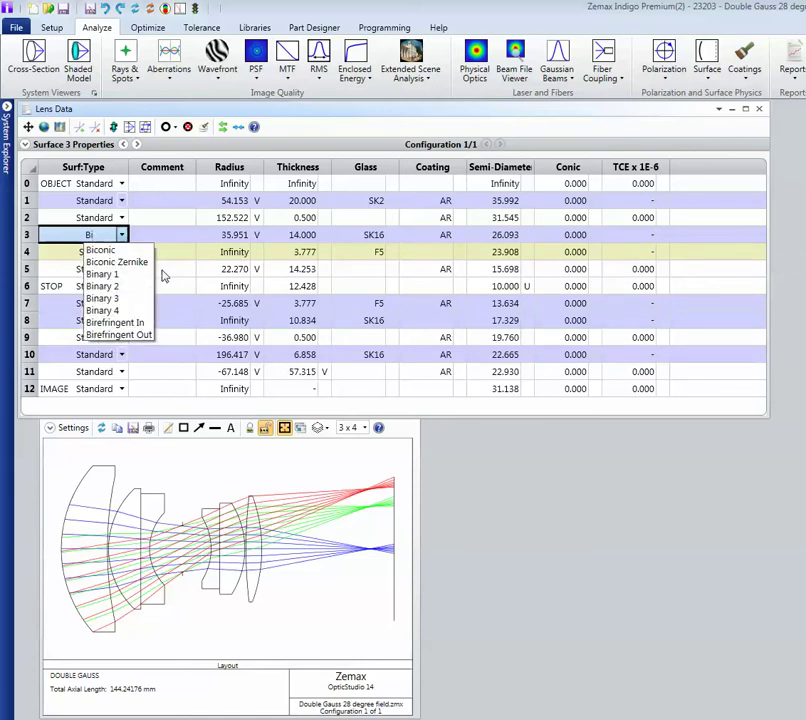
type("c")
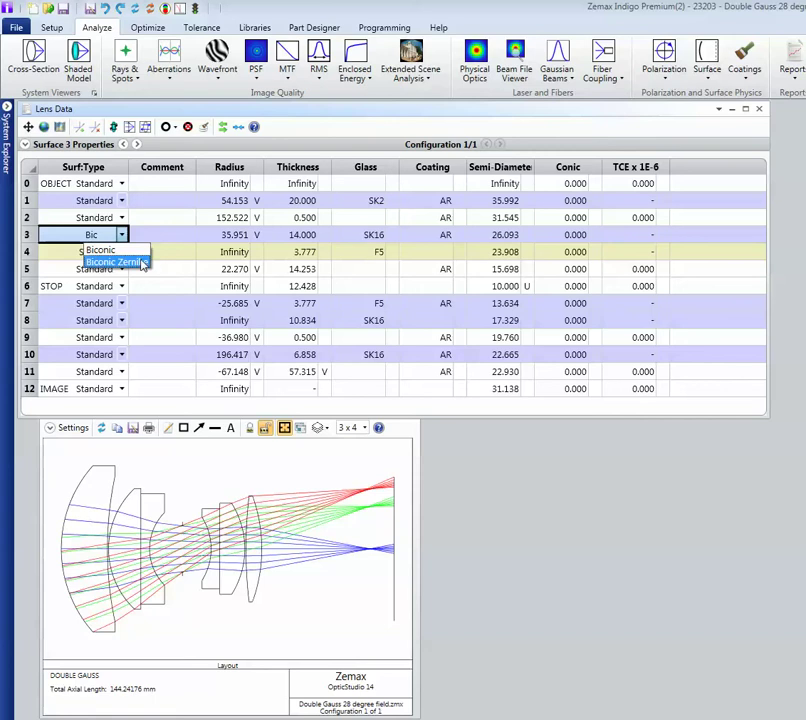
left_click(125, 254)
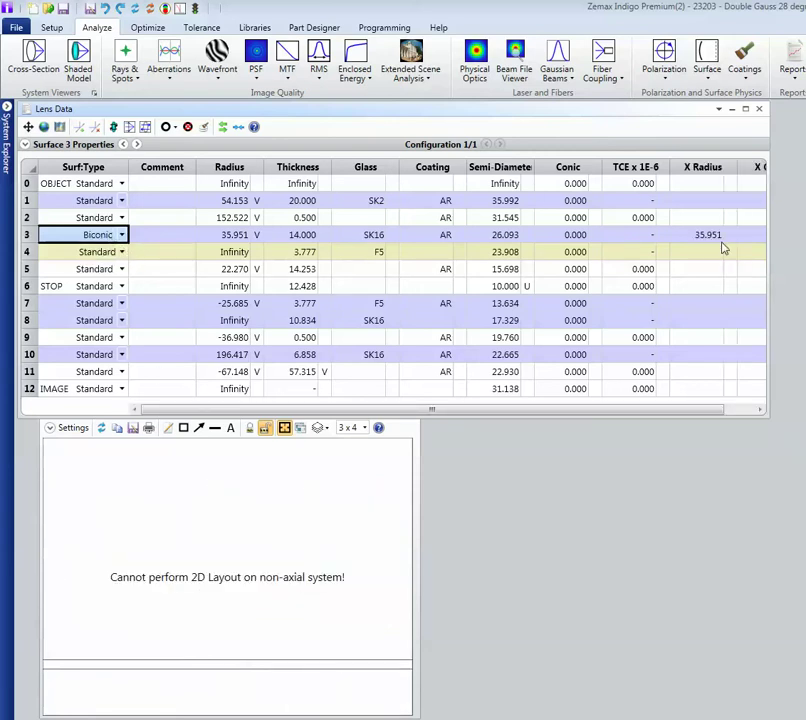
left_click_drag(765, 259, 793, 263)
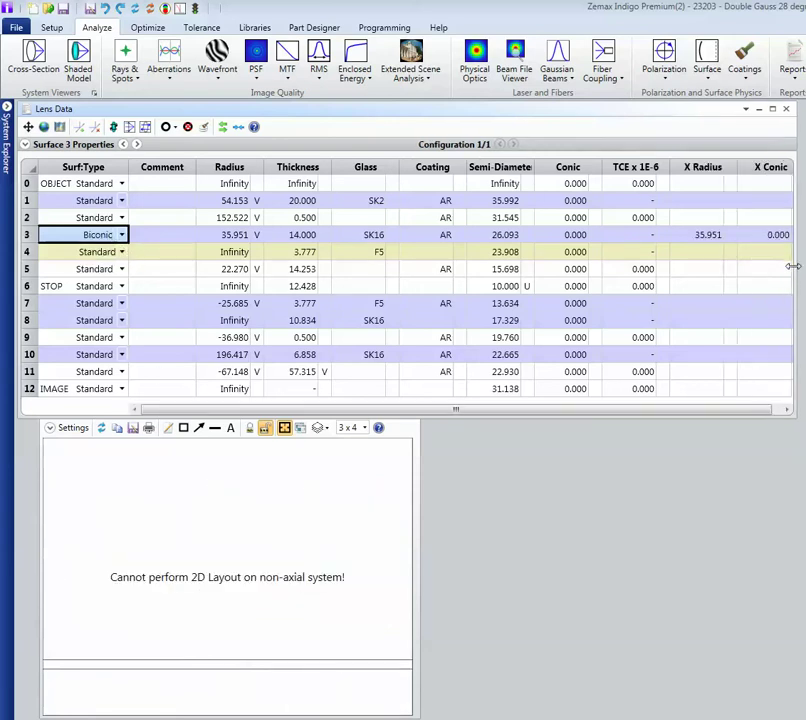
left_click_drag(683, 416, 702, 412)
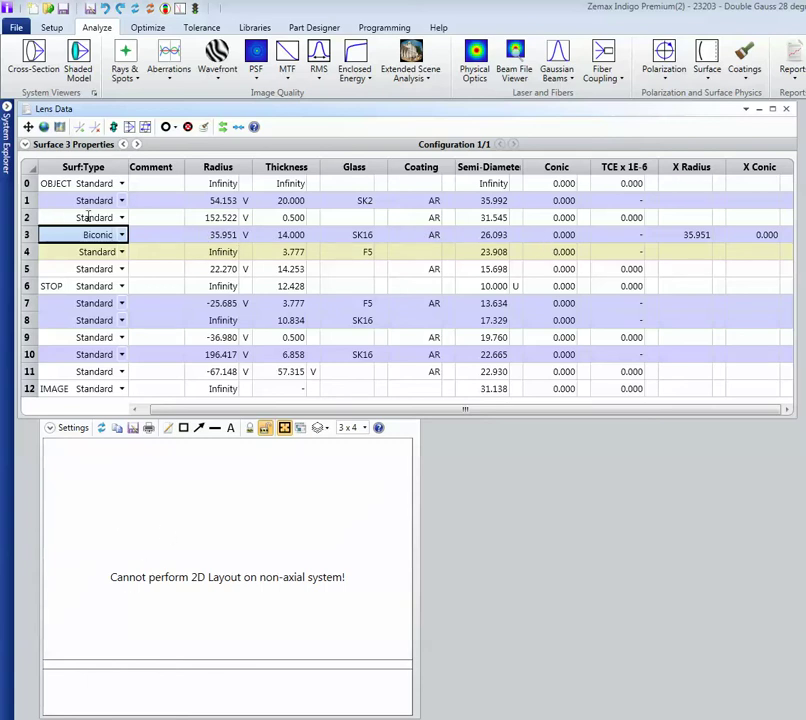
Replace surface 3's Biconic type entry by typing 'sta'
left_click_drag(118, 234, 72, 235)
key("BackSpace")
type("sta")
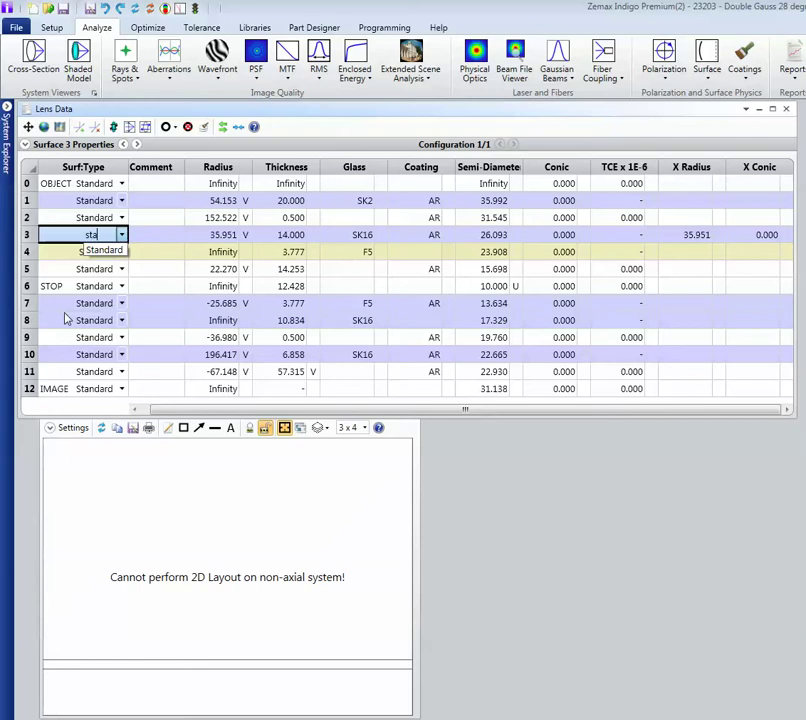
Restore surface 3 to Standard and set surface 1's thickness to 8.747
left_click(102, 251)
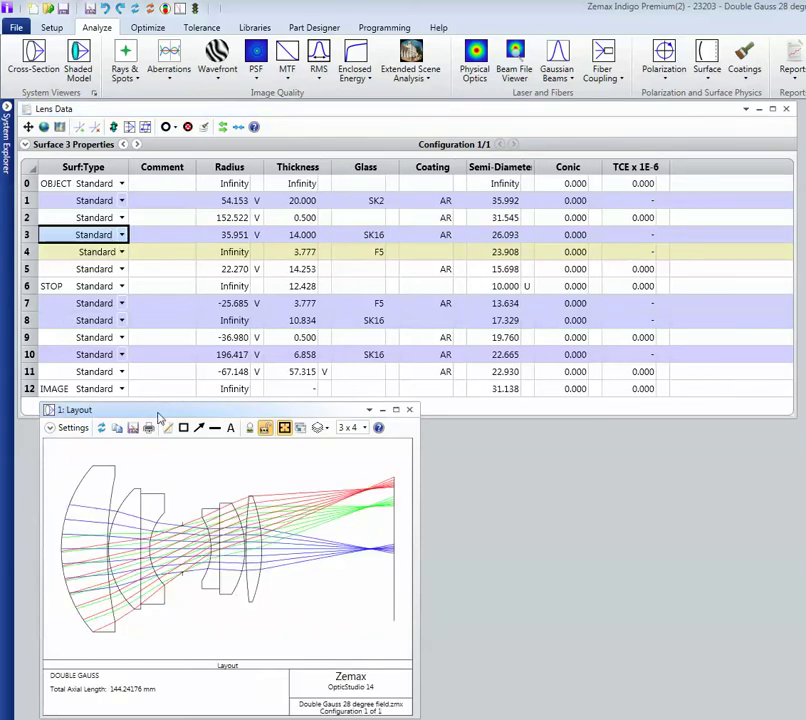
left_click(302, 202)
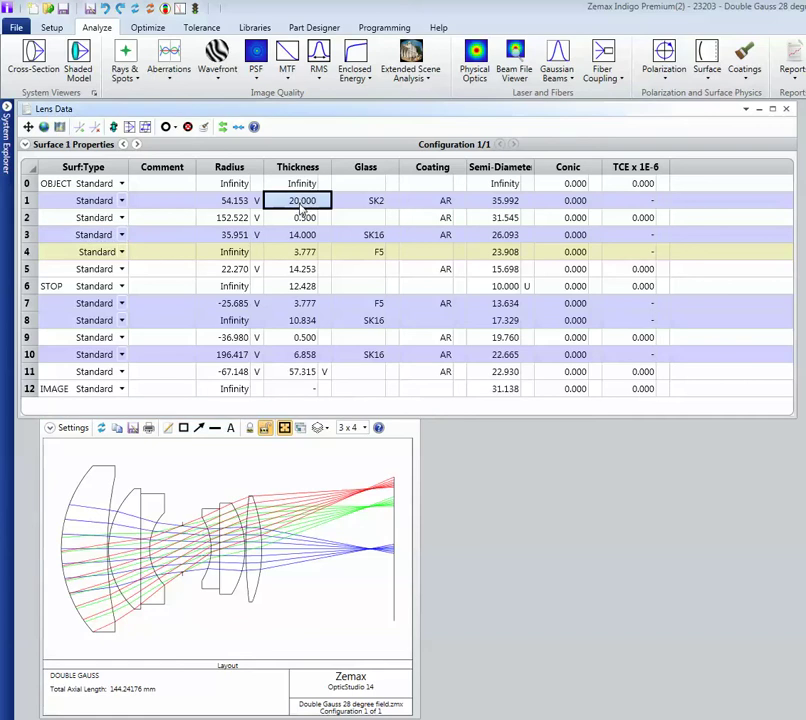
type("8.747")
key("Return")
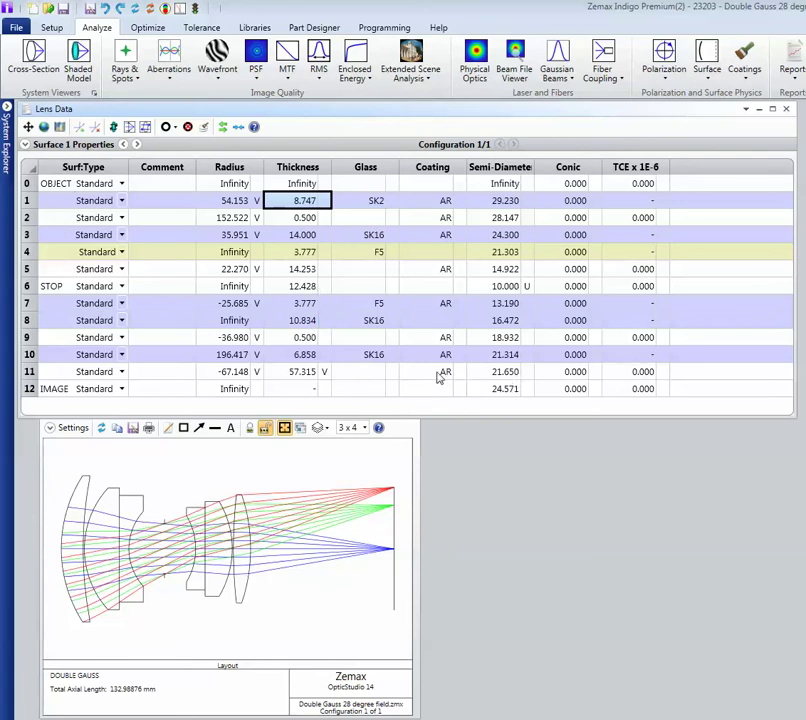
left_click(25, 145)
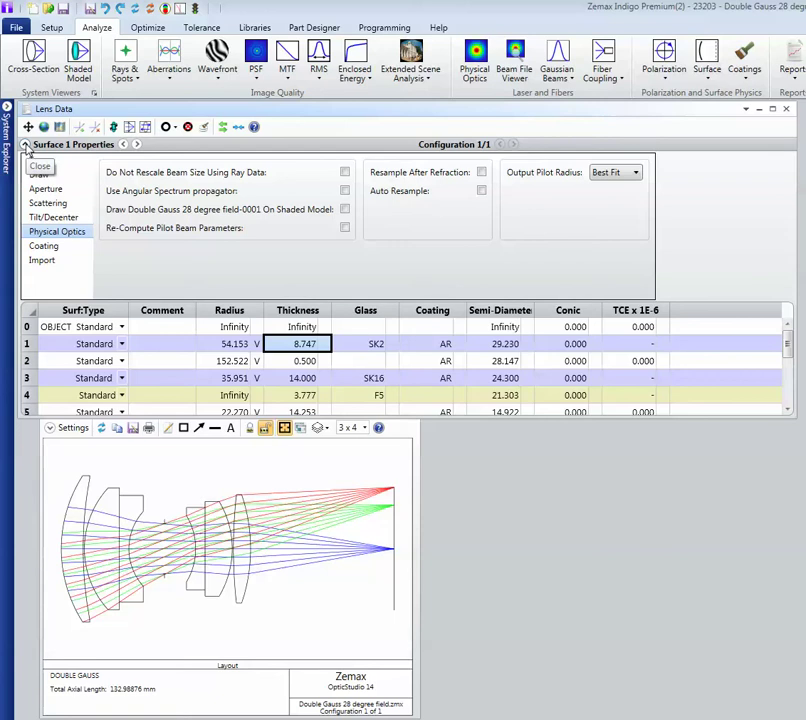
left_click(25, 145)
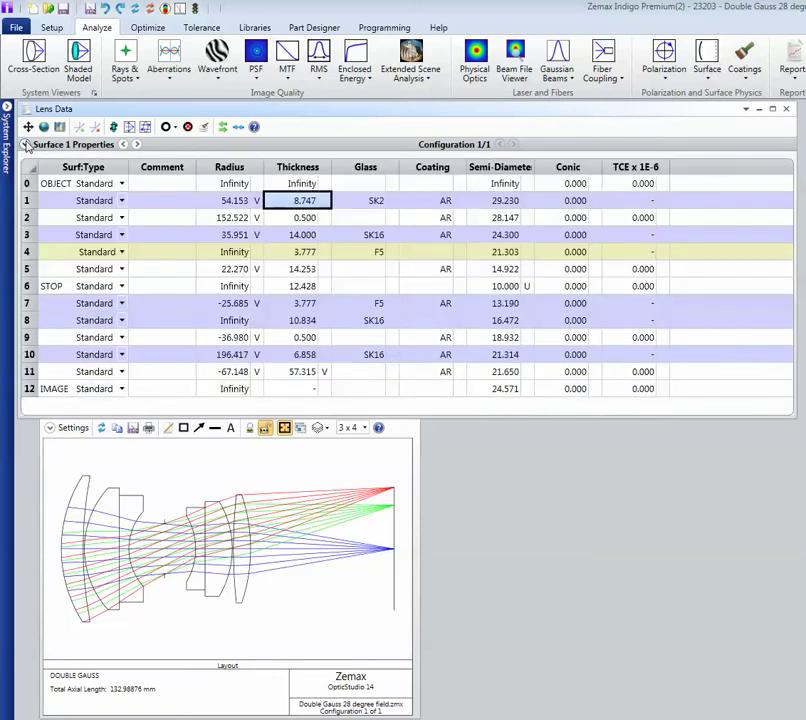